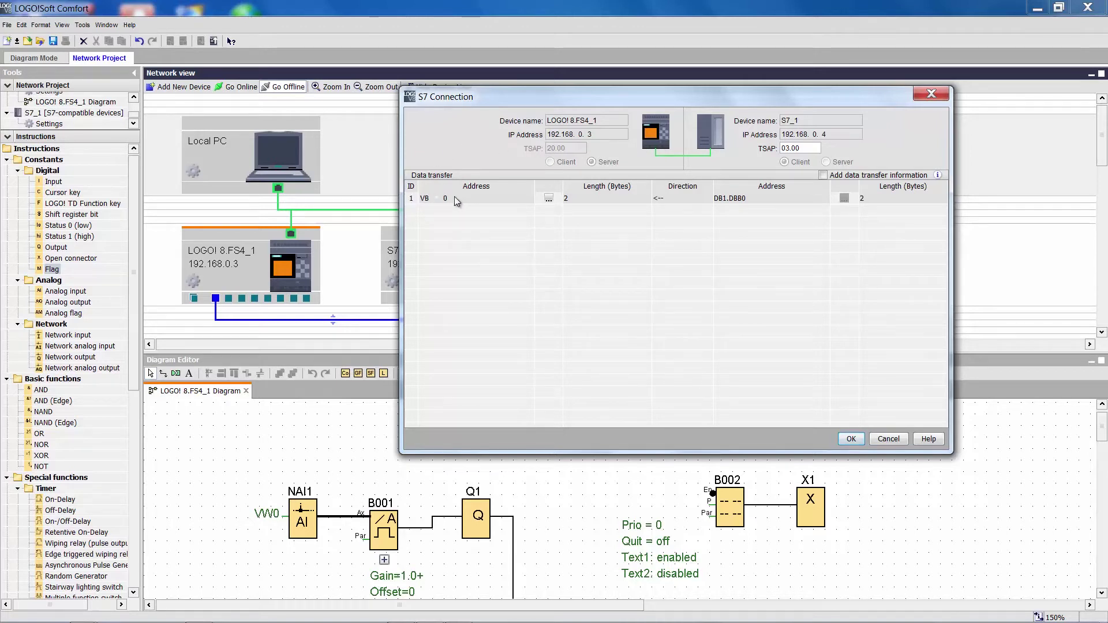
- Accept the S7 connection settings and enlarge the diagram editor area so the whole circuit fits
left_click(851, 440)
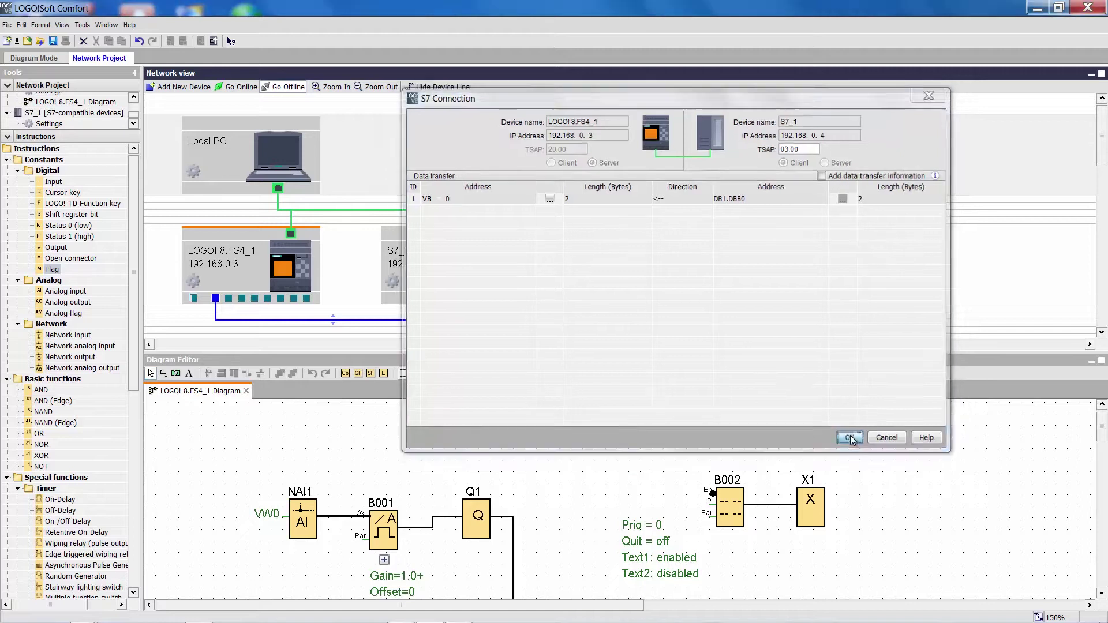
left_click_drag(660, 351, 660, 210)
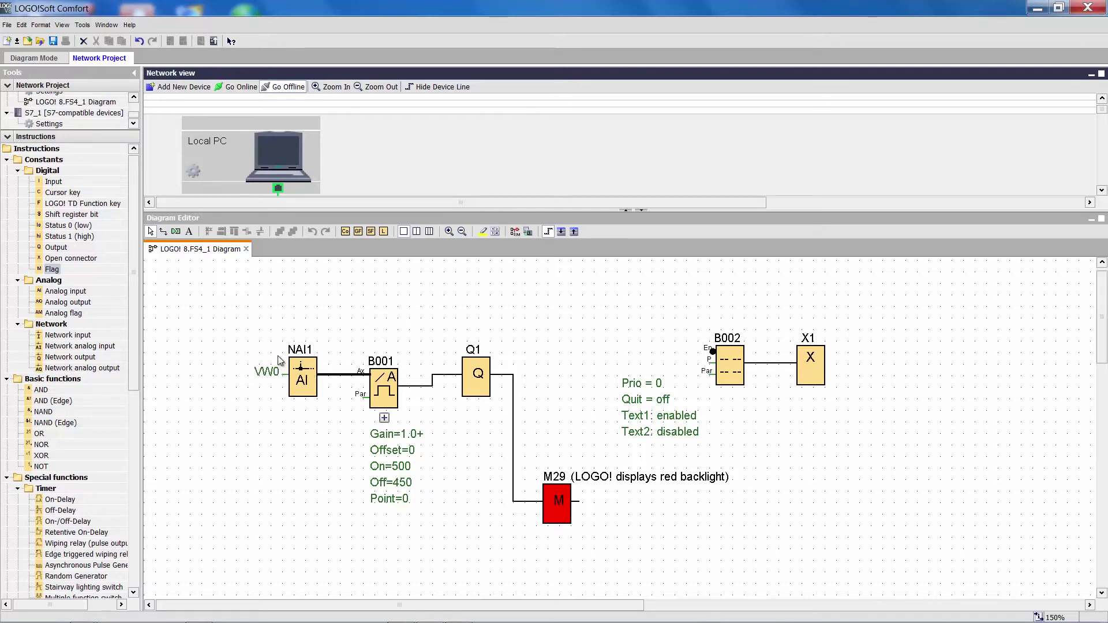
- Review the parameters of analog threshold trigger B001 and message text block B002
double_click(385, 388)
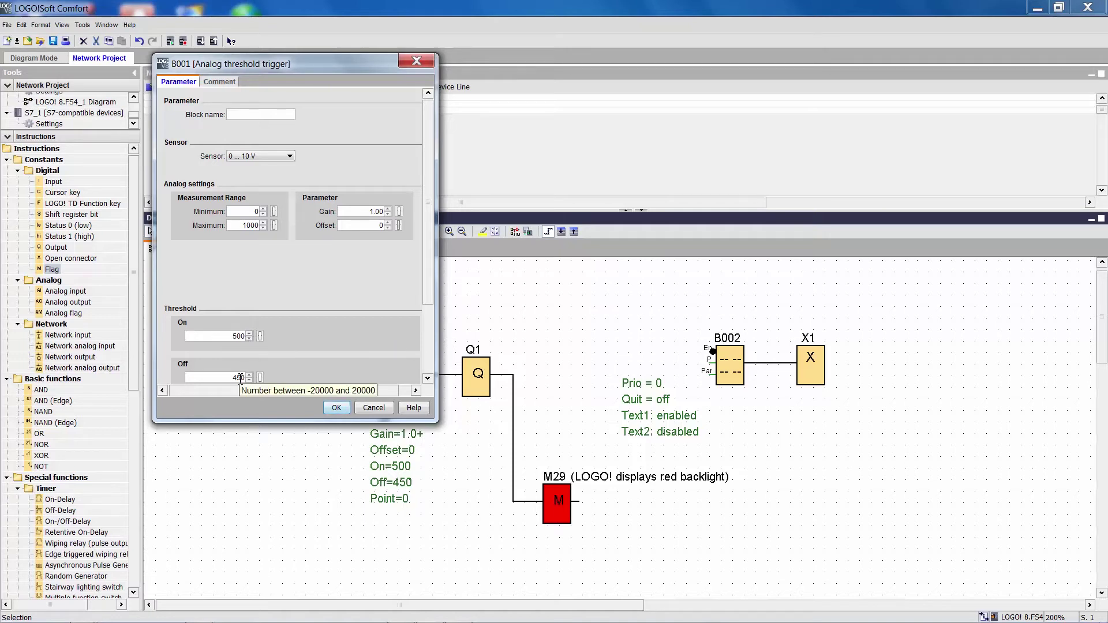
left_click(339, 409)
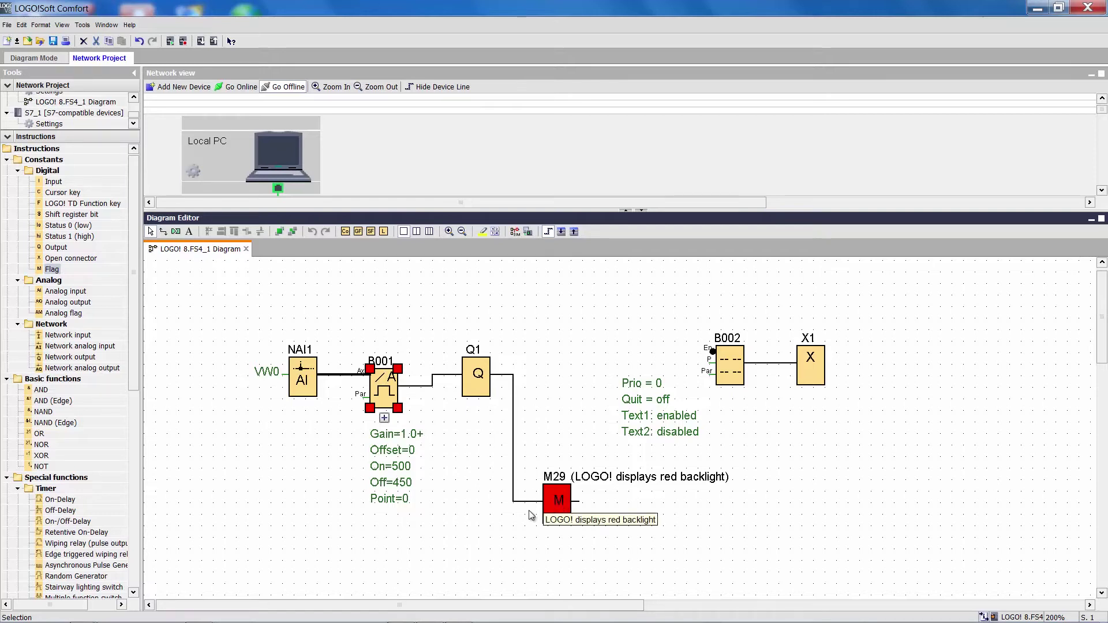
double_click(729, 365)
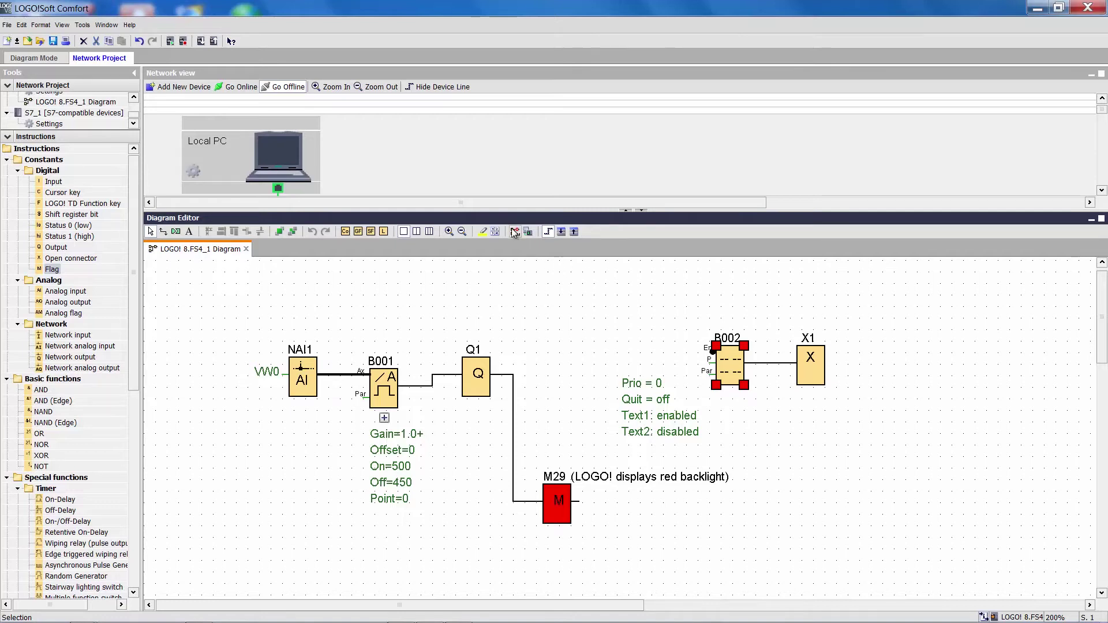
- Start the circuit simulation, keeping the message texts beside the diagram, and add address VW0 to the data table
left_click(515, 233)
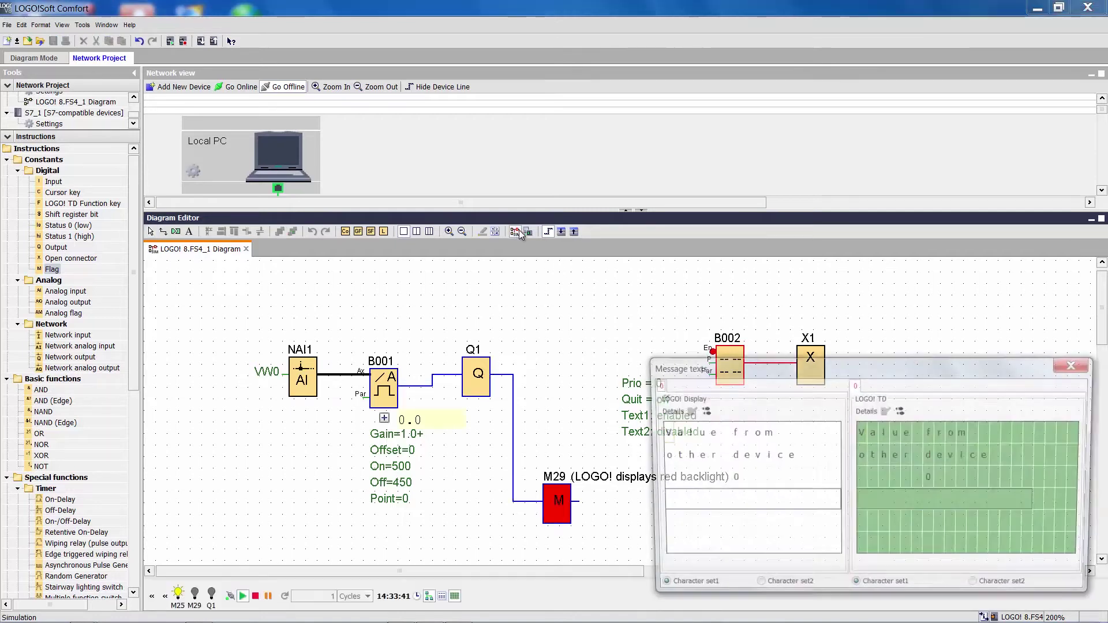
left_click_drag(844, 364, 838, 154)
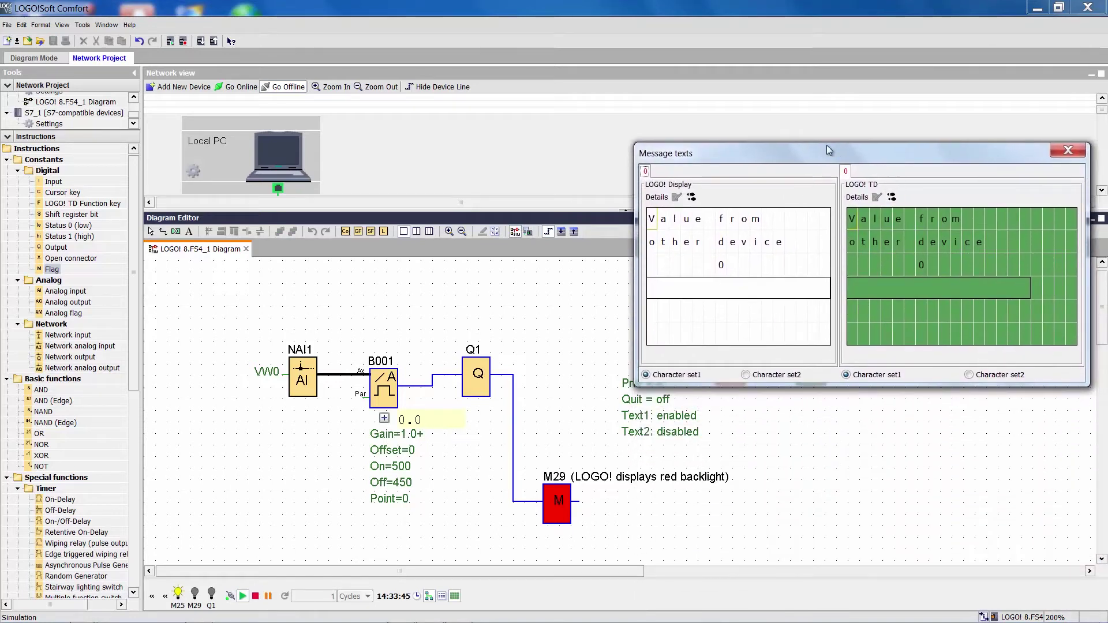
left_click(442, 597)
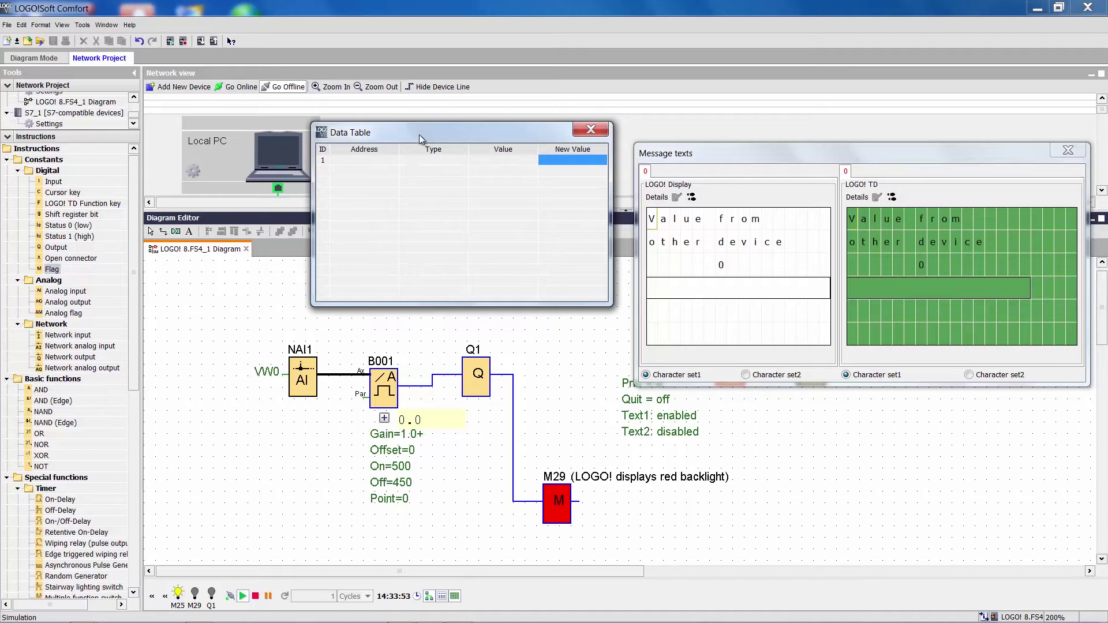
left_click_drag(419, 138, 434, 151)
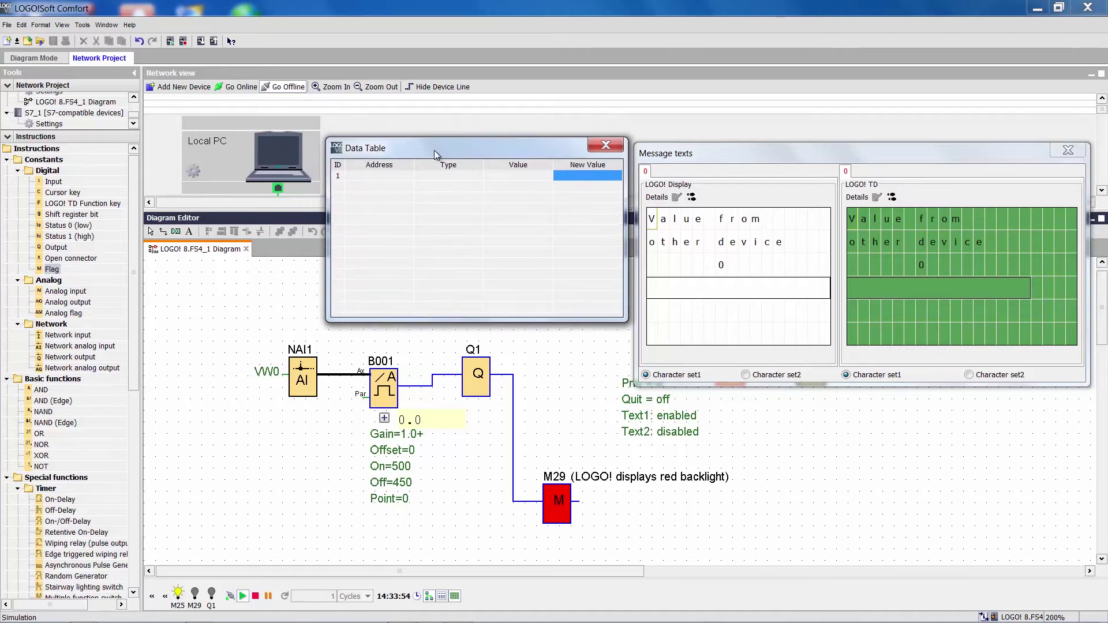
double_click(386, 177)
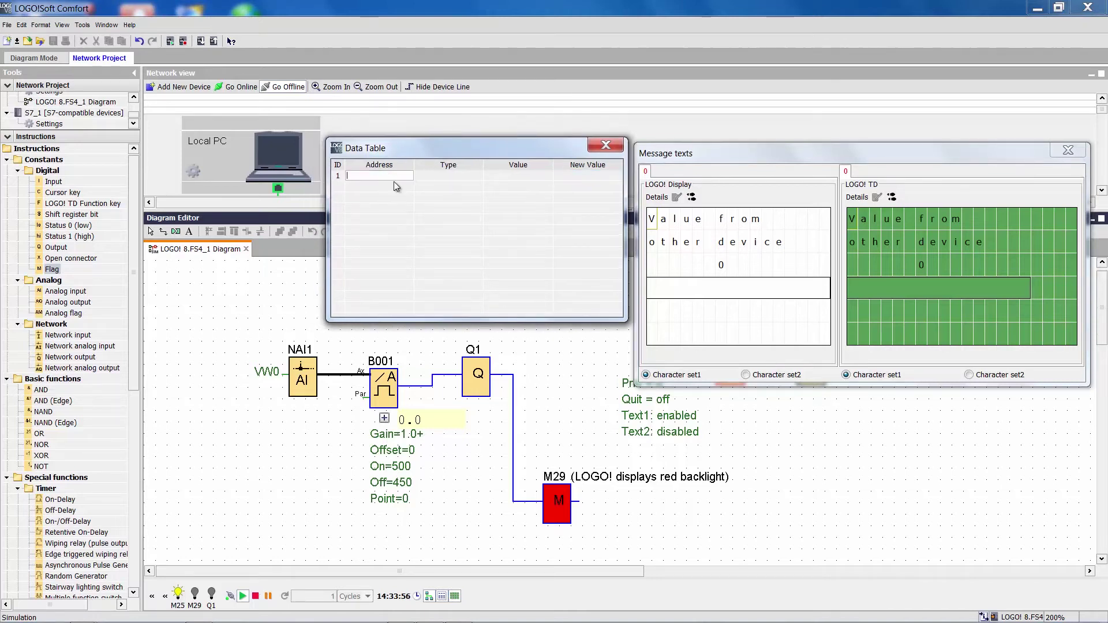
type("vw0")
key("Return")
- Set the simulated VW0 value to 250 and, after checking the message display, to 550
double_click(574, 175)
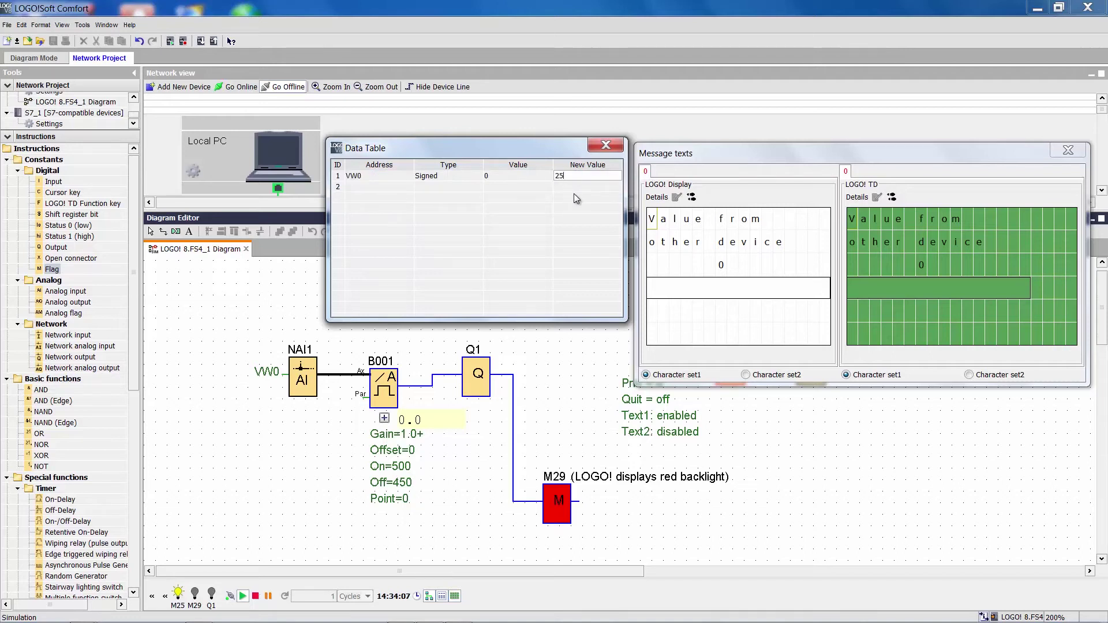
key("Return")
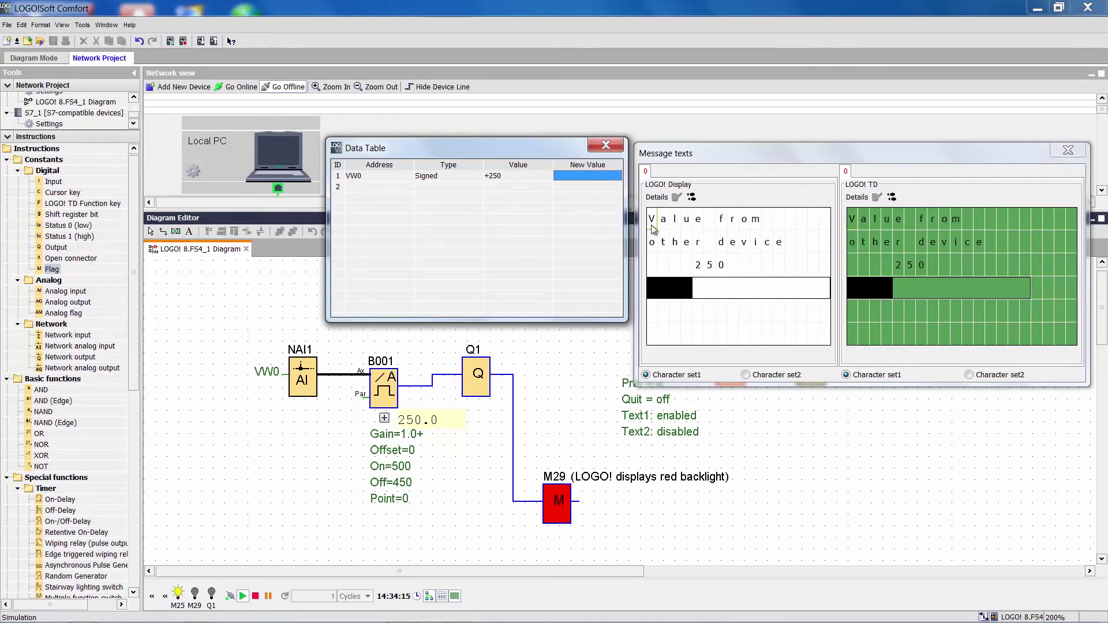
double_click(582, 175)
key("Return")
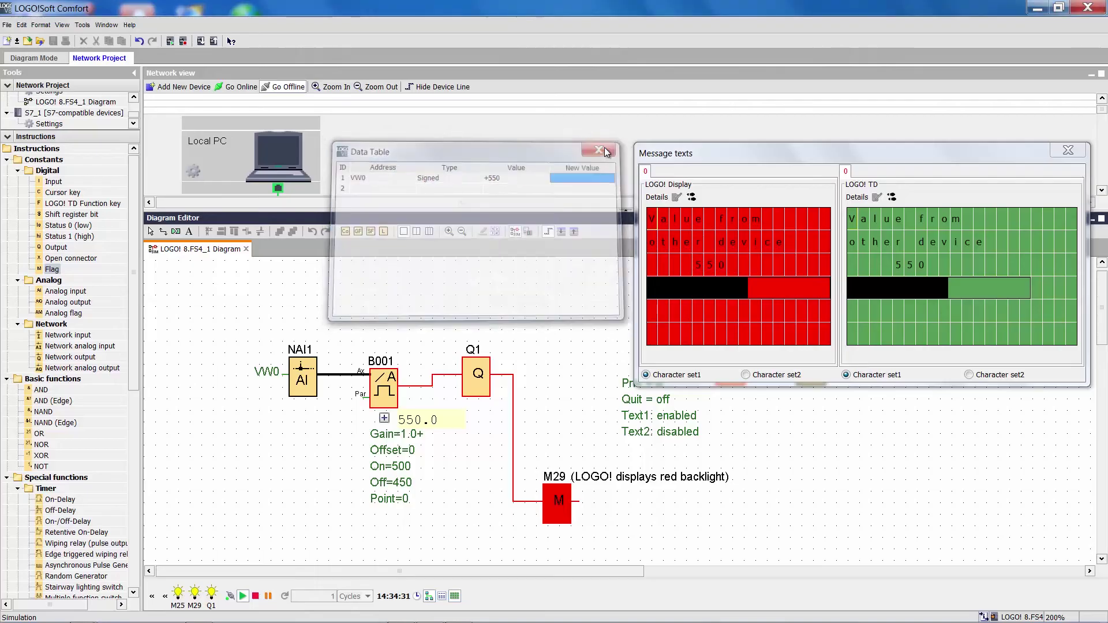
- Close the data table and message texts, and end the simulation
left_click(604, 147)
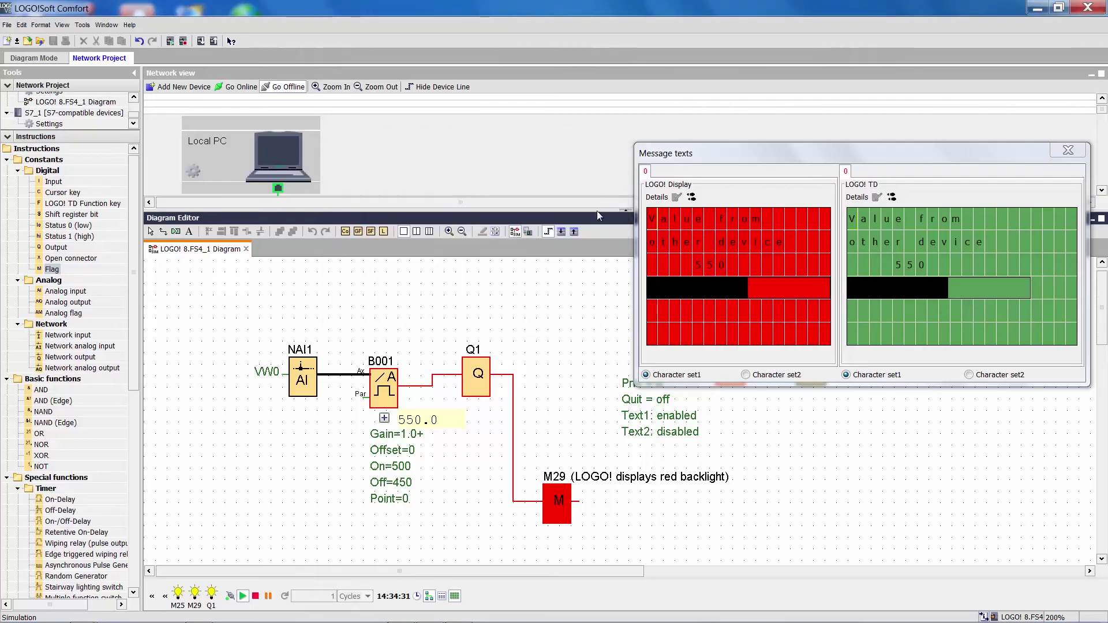
left_click(1077, 155)
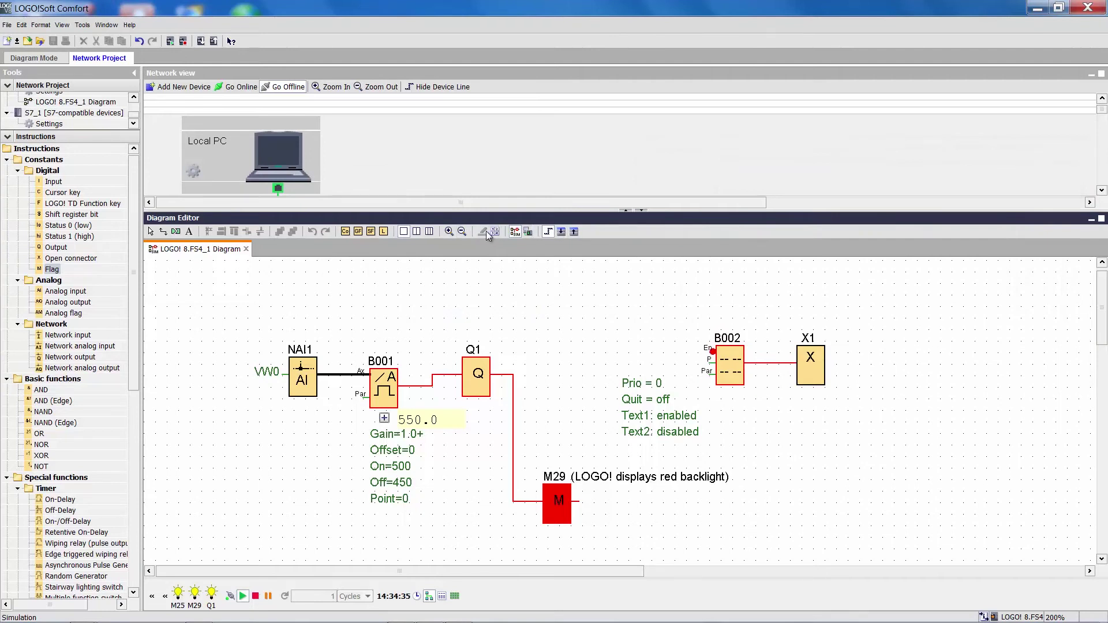
left_click(515, 232)
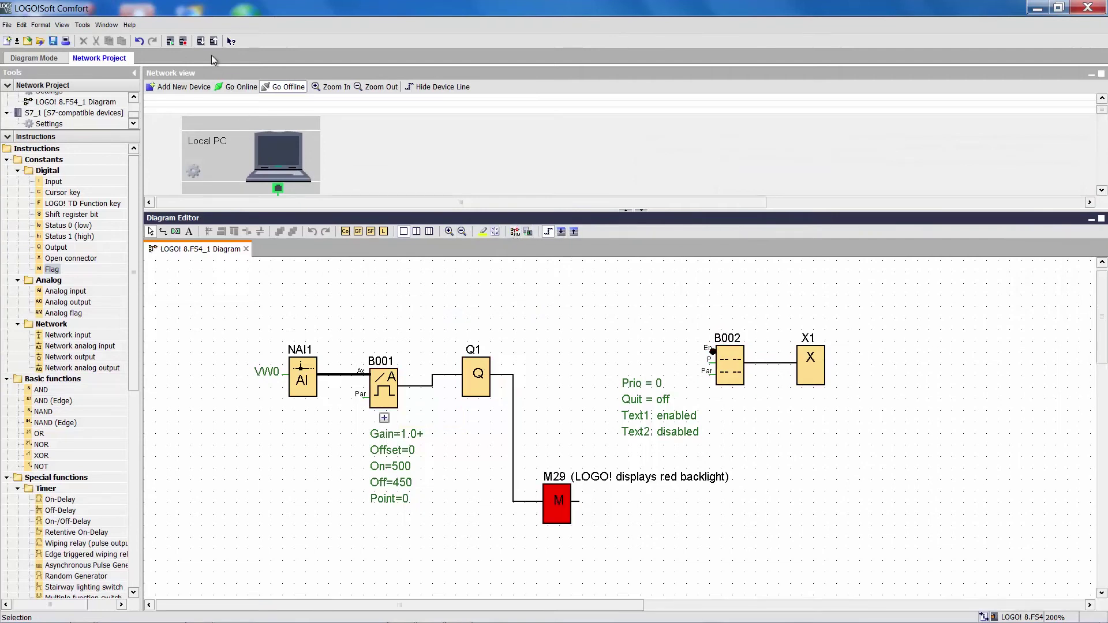
- Download the circuit program over Ethernet to the LOGO! device at 192.168.0.3 and accept the prompts
key("ctrl+d")
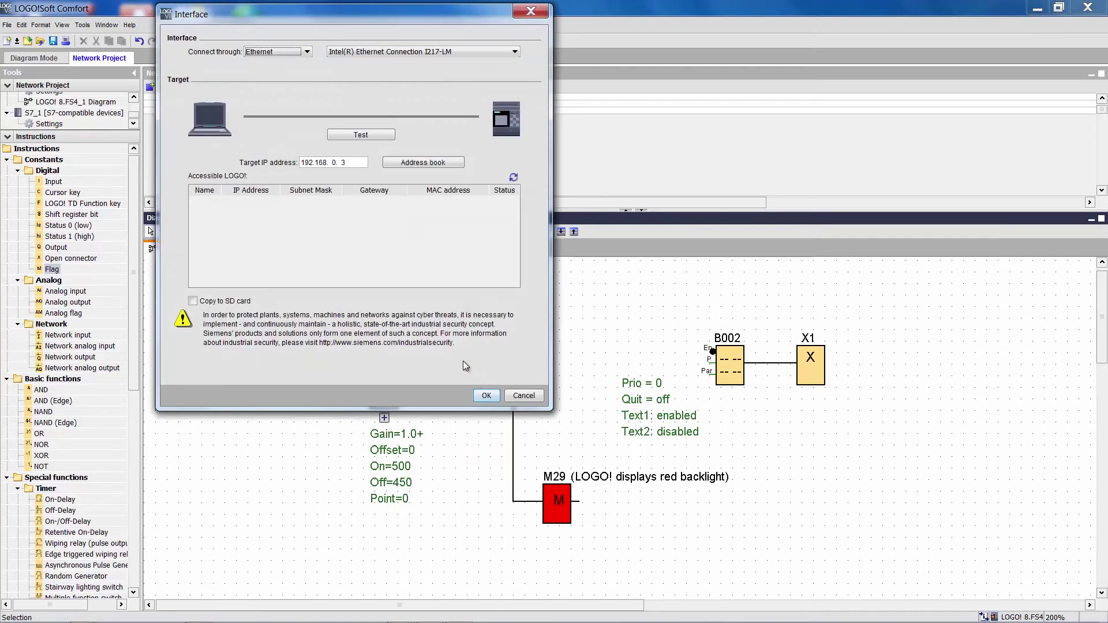
left_click(487, 397)
left_click(518, 352)
left_click(528, 337)
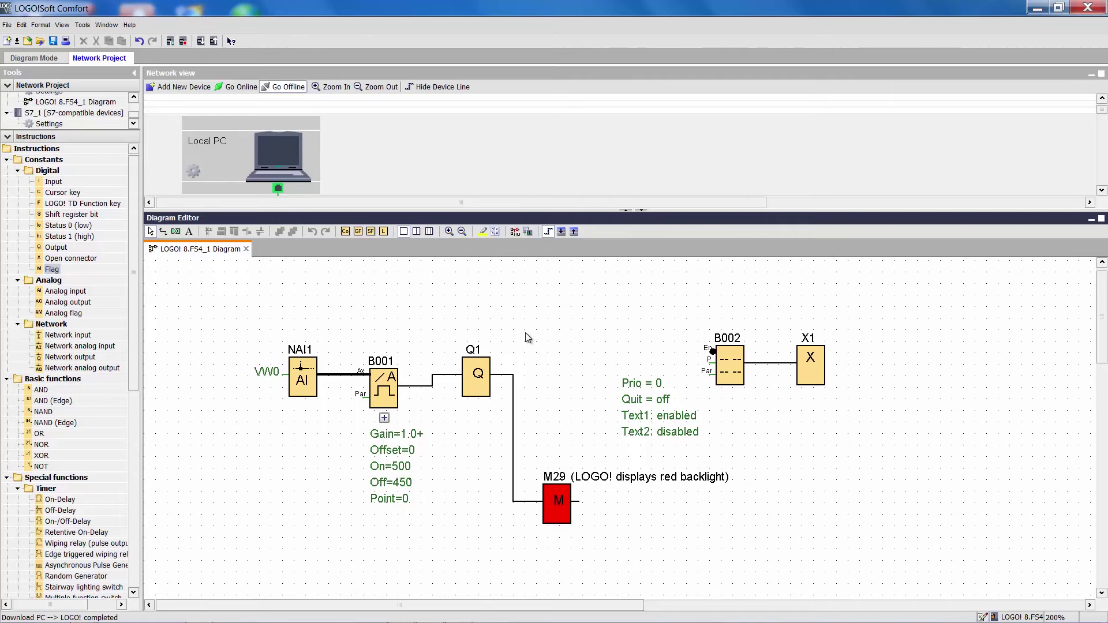
- Start the online test and show the LOGO! message texts above the diagram's message block
left_click(514, 232)
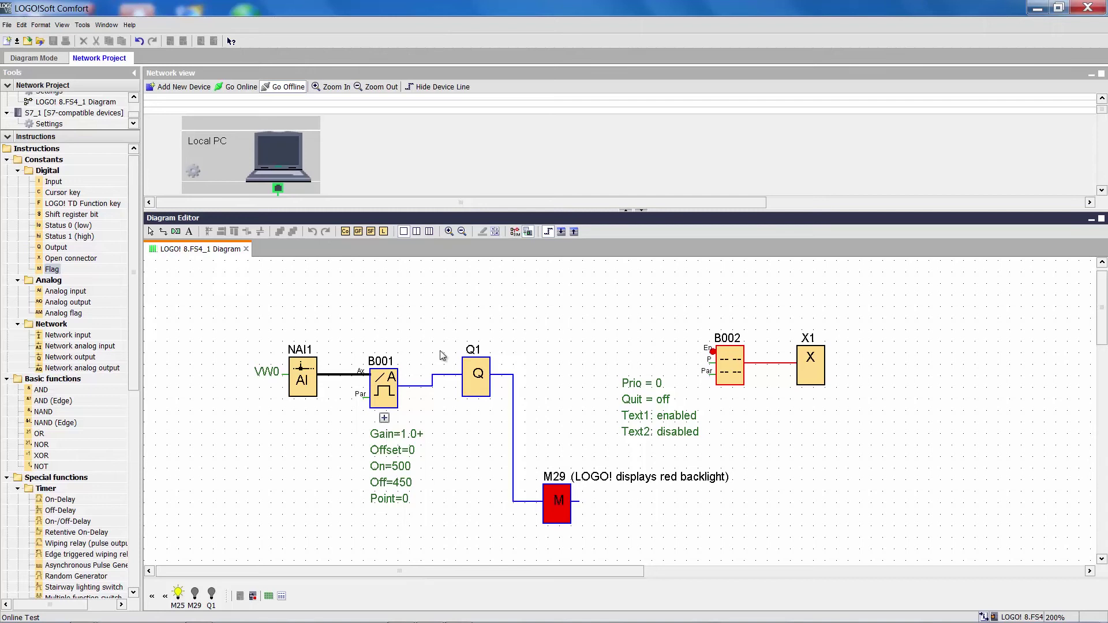
left_click(268, 597)
left_click_drag(758, 372, 856, 131)
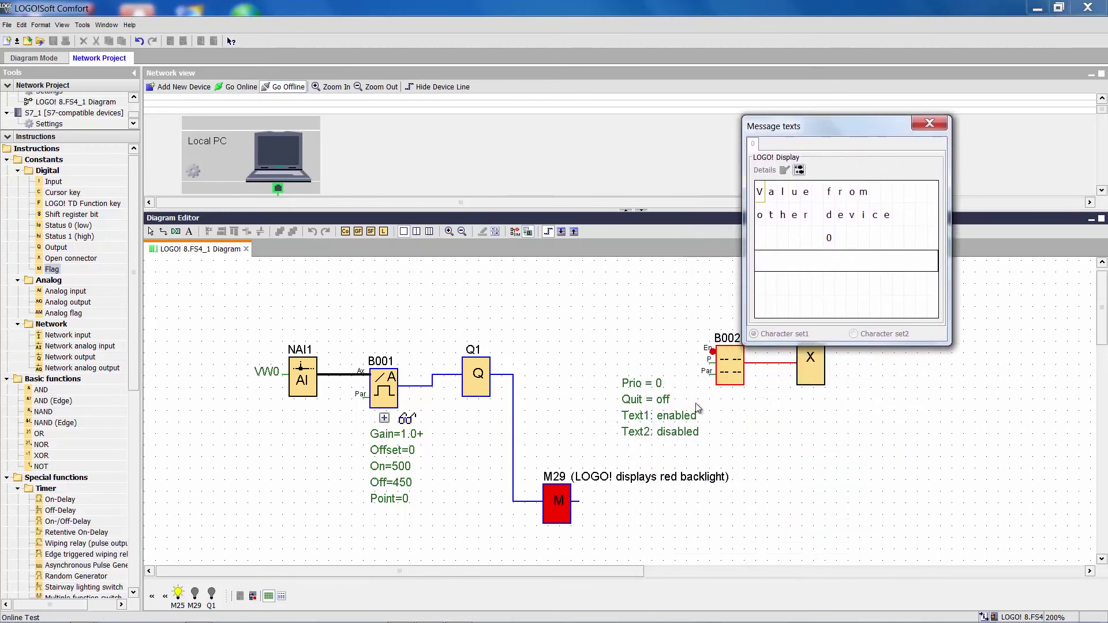
- Open the online test's data table beside the message texts and add address VW0
left_click(280, 601)
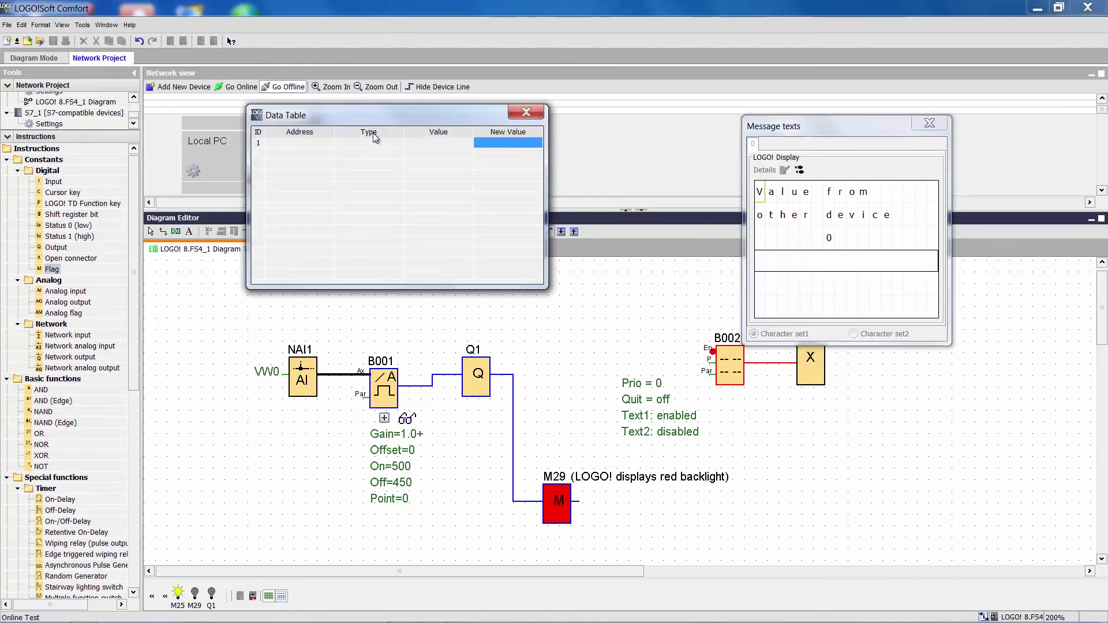
left_click_drag(372, 118, 456, 136)
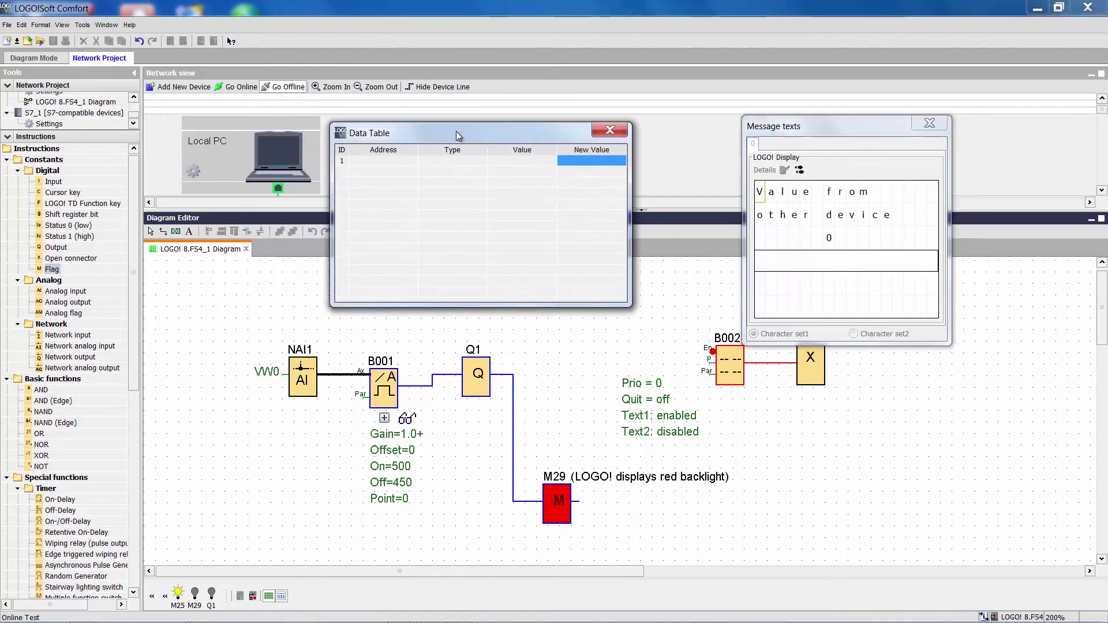
double_click(391, 164)
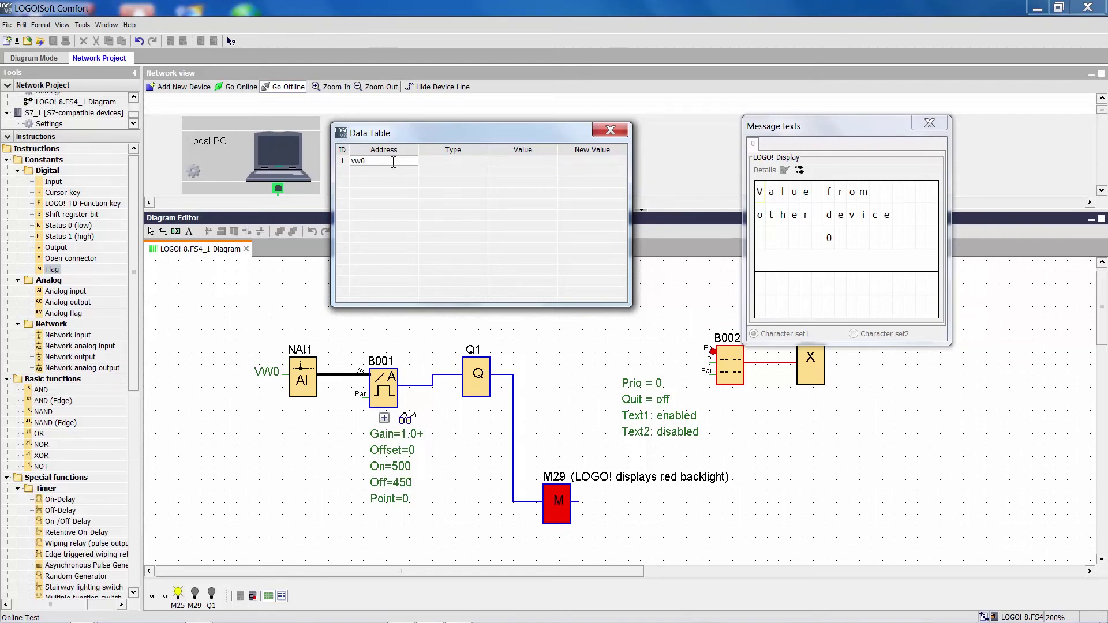
key("Return")
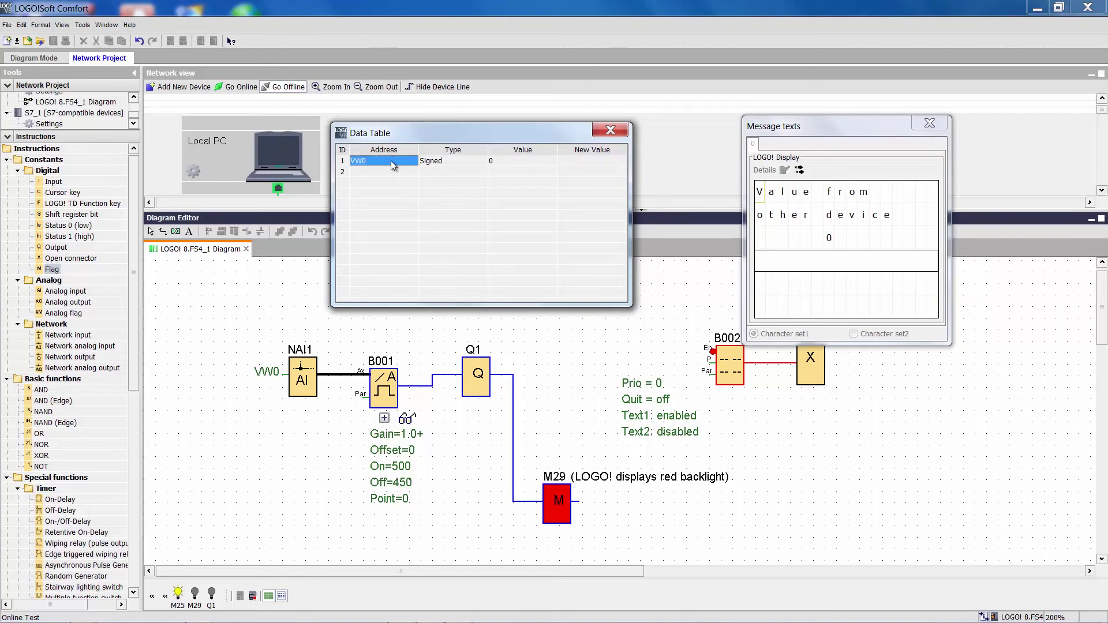
- Write 250 to VW0 on the connected LOGO! and, after checking the display, write 550
double_click(590, 160)
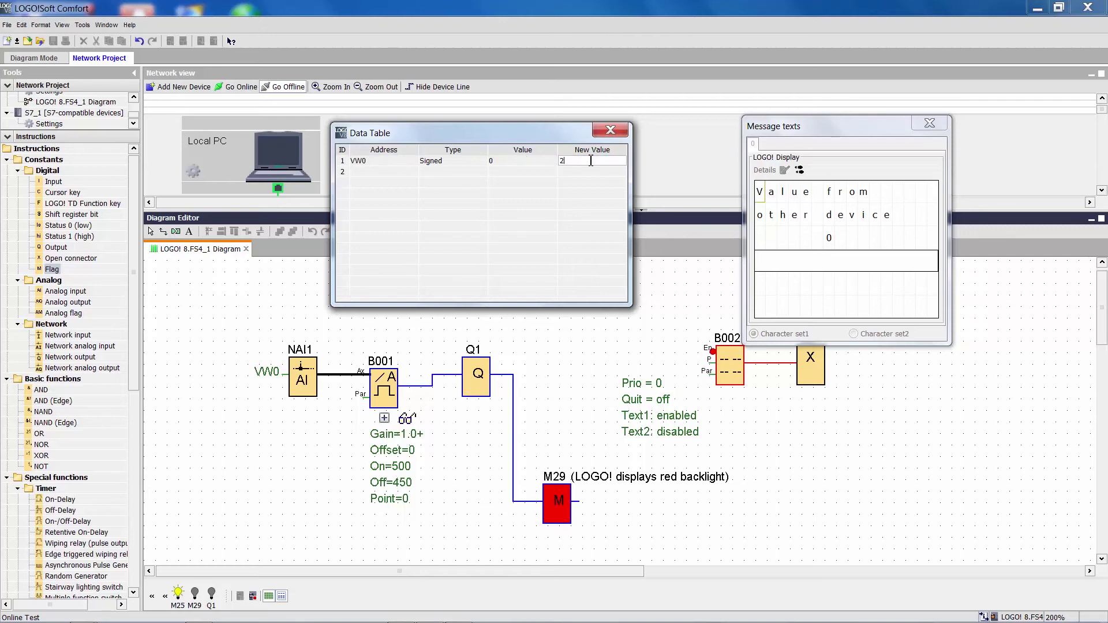
key("Return")
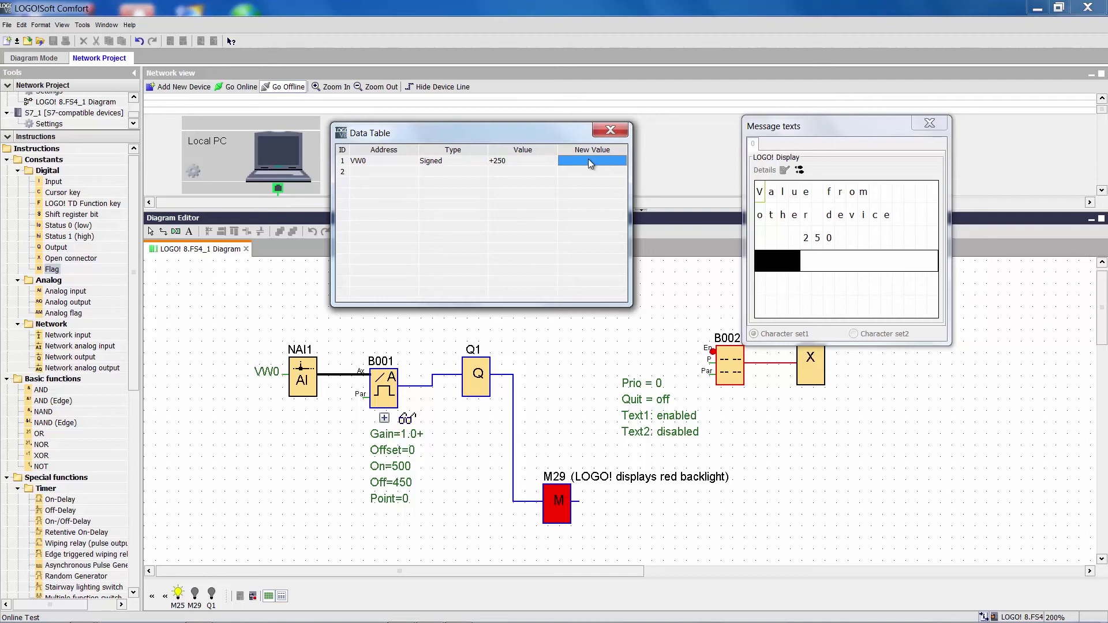
left_click(871, 312)
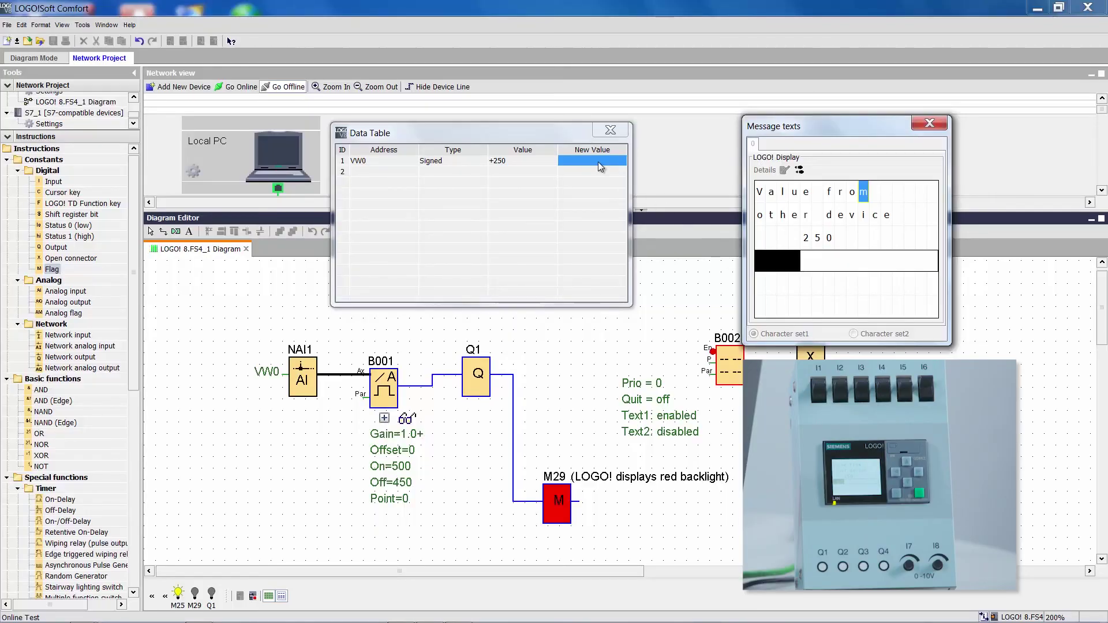
left_click(608, 165)
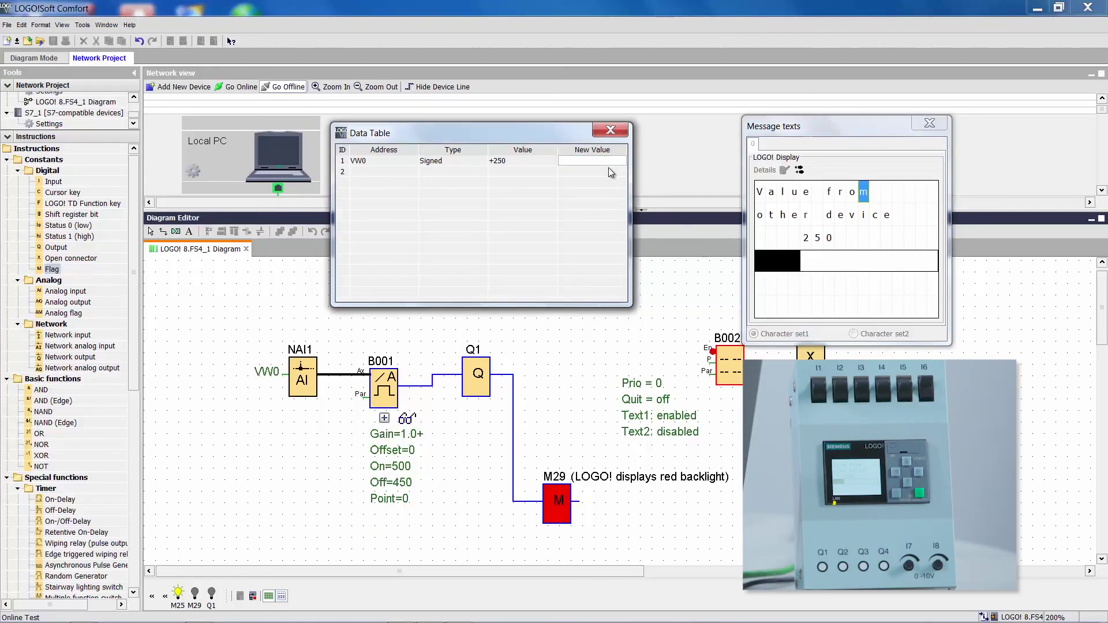
key("Return")
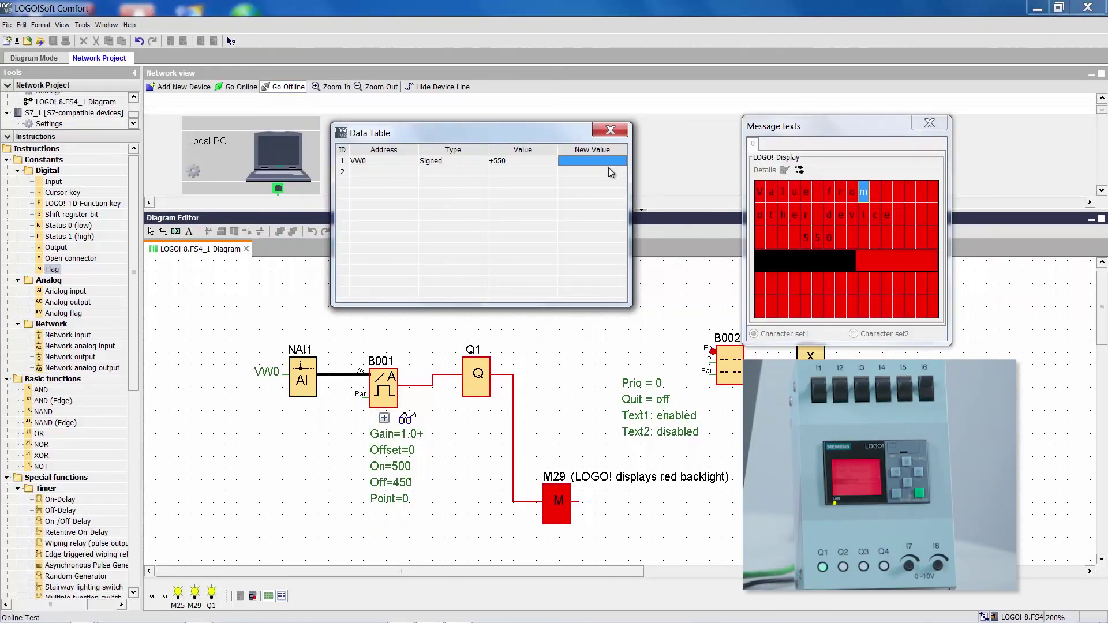